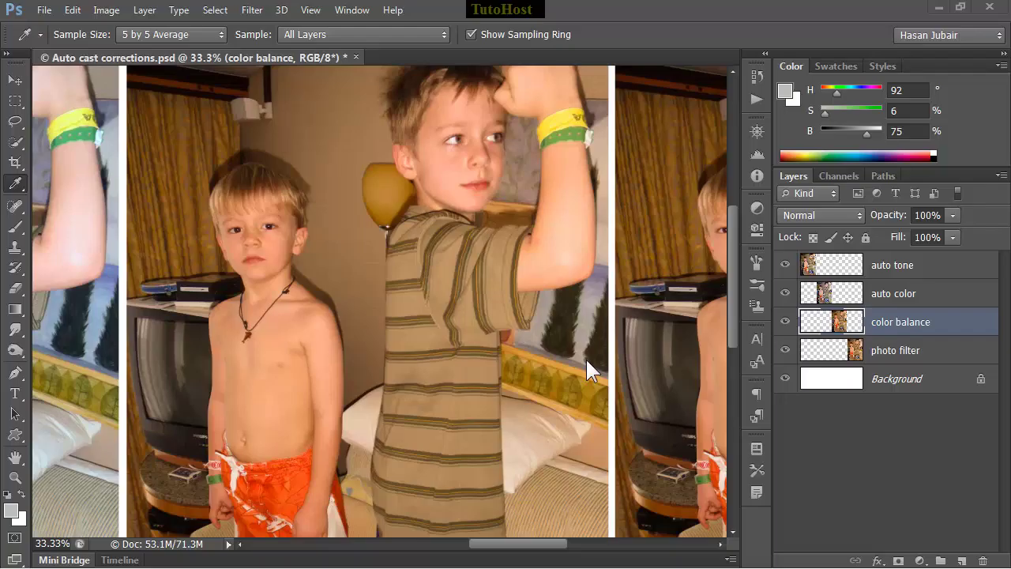
Step: Add a Color Balance adjustment layer from the Adjustments panel
{"action": "left_click", "coordinate": [754, 207]}
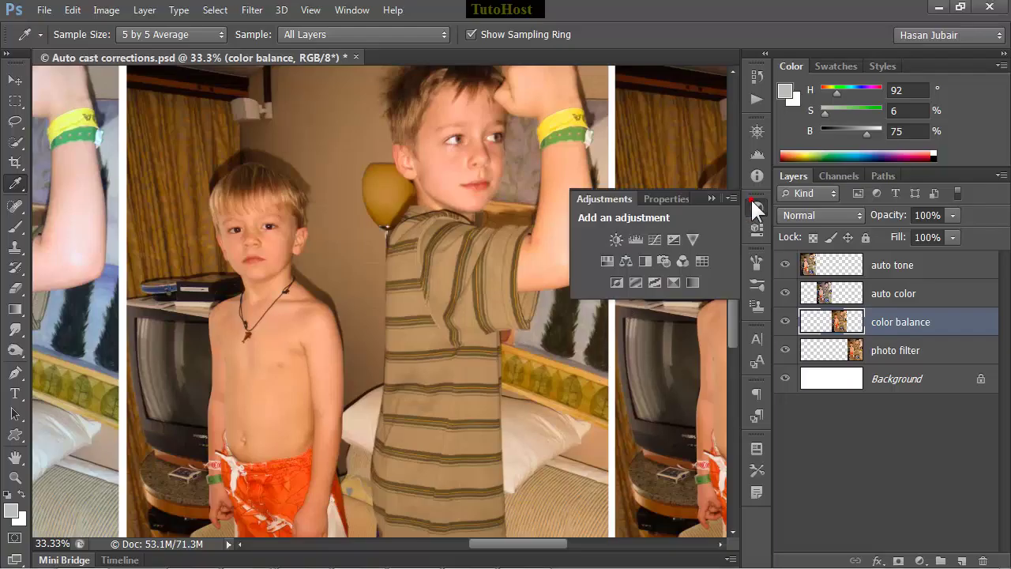
{"action": "left_click", "coordinate": [625, 261]}
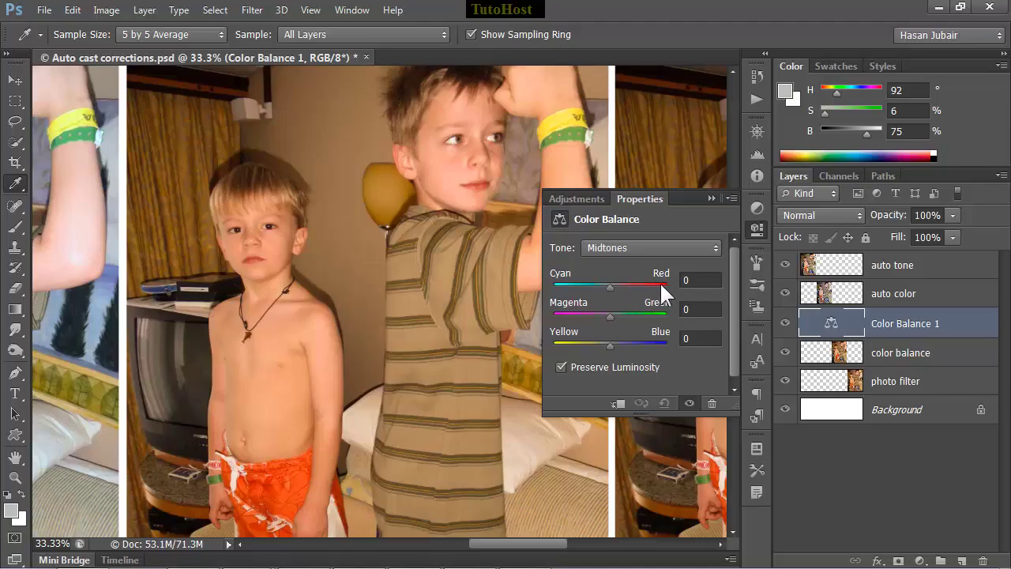
Step: Set Color Balance midtones to Cyan/Red -50, Magenta/Green -10 and Yellow/Blue +30
{"action": "left_click", "coordinate": [694, 279]}
{"action": "key", "text": "shift+Down"}
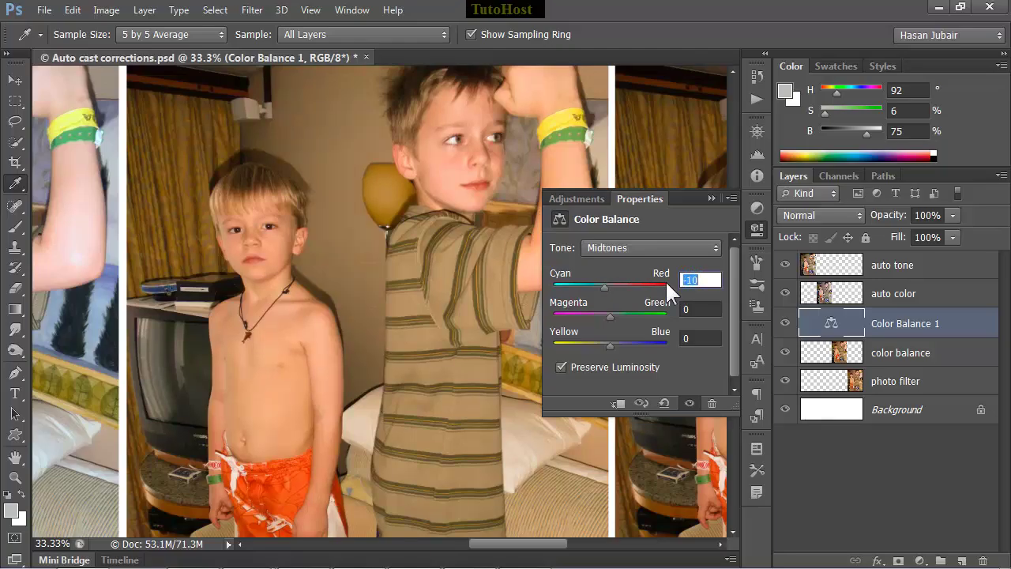
{"action": "key", "text": "shift+Down"}
{"action": "key", "text": "shift+Down"}
{"action": "key", "text": "shift+Down"}
{"action": "key", "text": "shift+Down"}
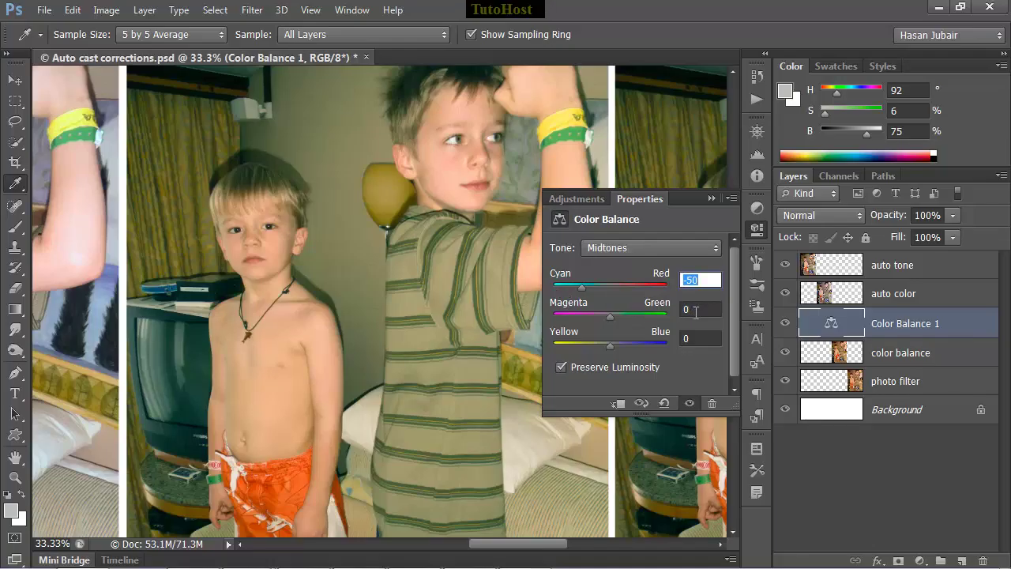
{"action": "left_click", "coordinate": [694, 309]}
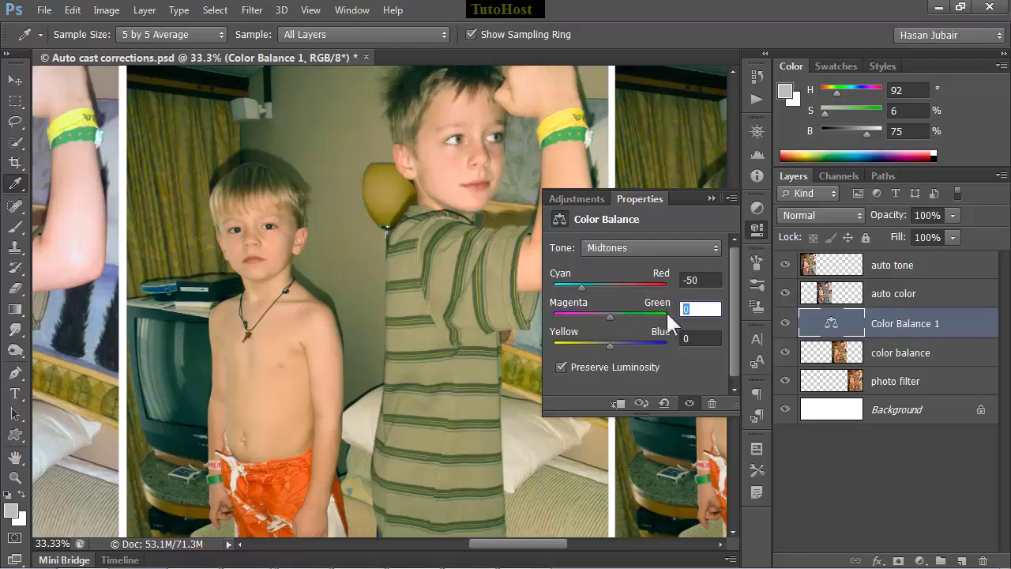
{"action": "key", "text": "shift+Down"}
{"action": "left_click", "coordinate": [687, 338]}
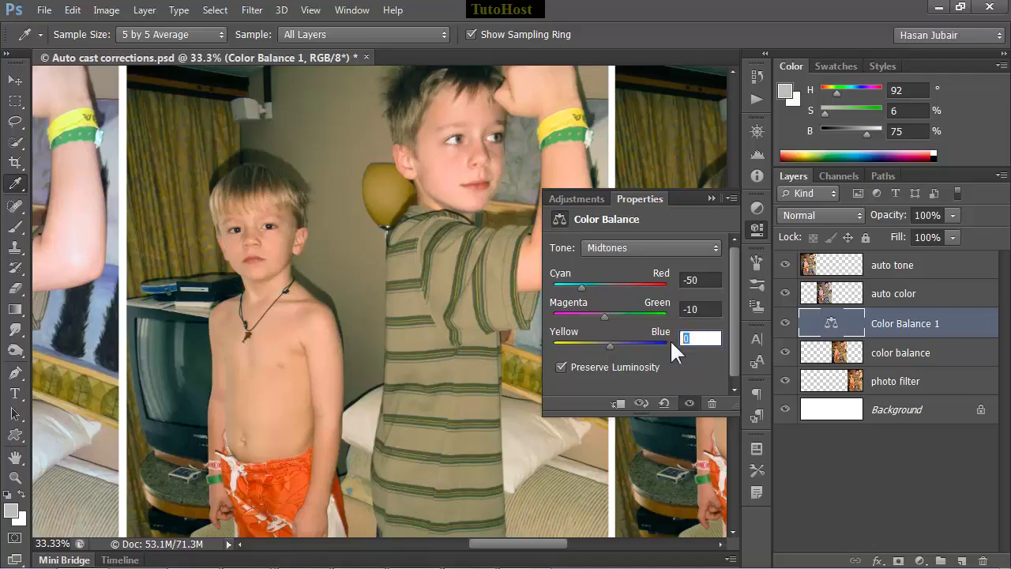
{"action": "key", "text": "shift+Up"}
{"action": "key", "text": "shift+Up"}
{"action": "key", "text": "shift+Up"}
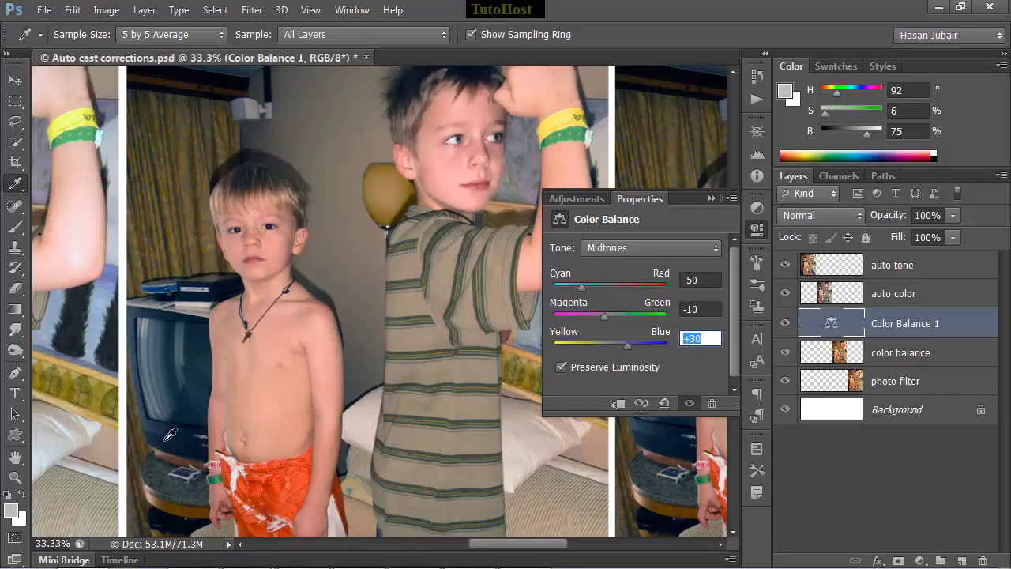
{"action": "left_click", "coordinate": [658, 248]}
Step: Set the Color Balance shadows Yellow/Blue value to -20
{"action": "left_click", "coordinate": [629, 263]}
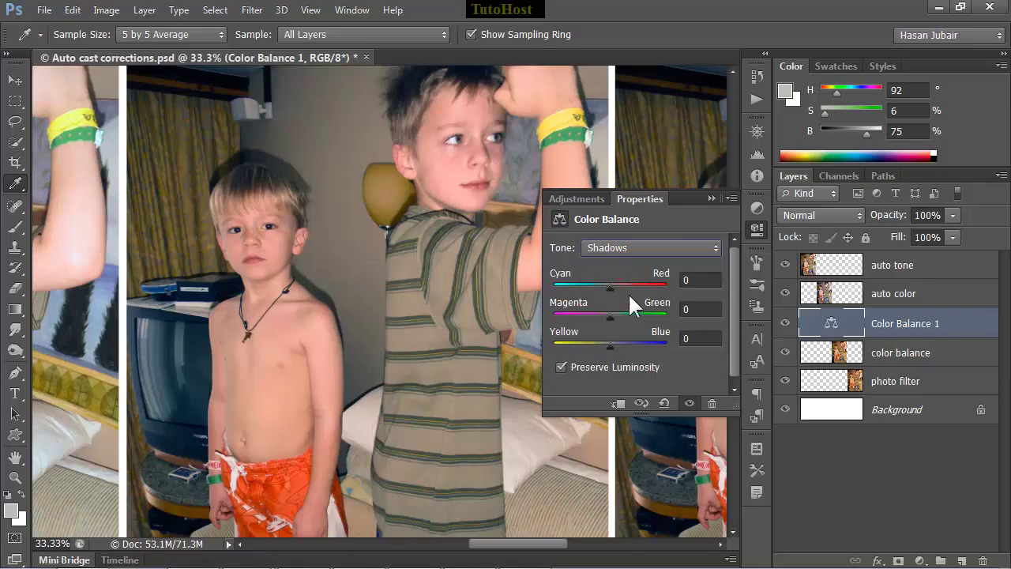
{"action": "left_click", "coordinate": [688, 339]}
{"action": "key", "text": "shift+Down"}
{"action": "key", "text": "shift+Down"}
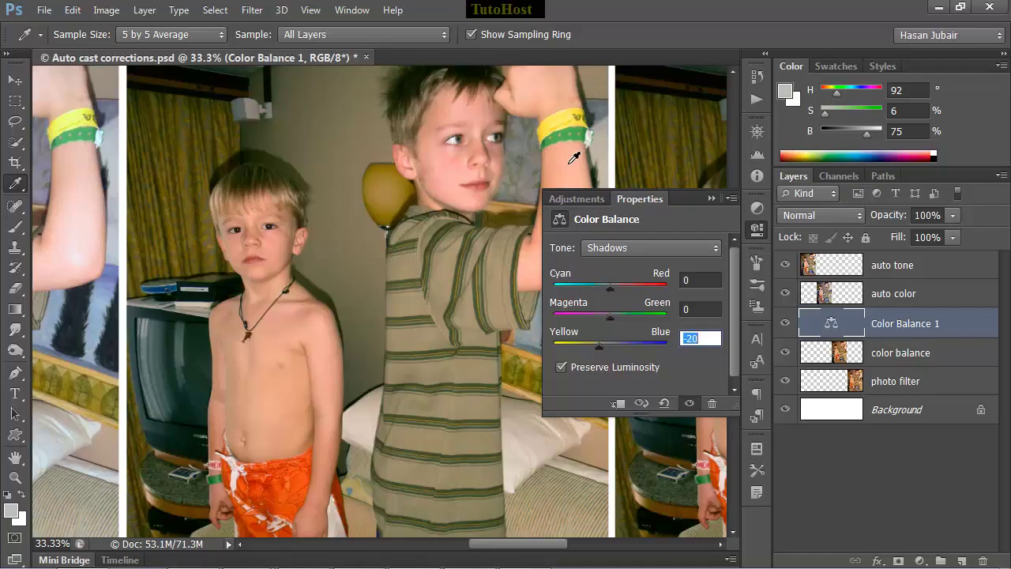
Step: Set the Color Balance highlights to Cyan/Red -20 and Yellow/Blue +20
{"action": "left_click", "coordinate": [616, 242]}
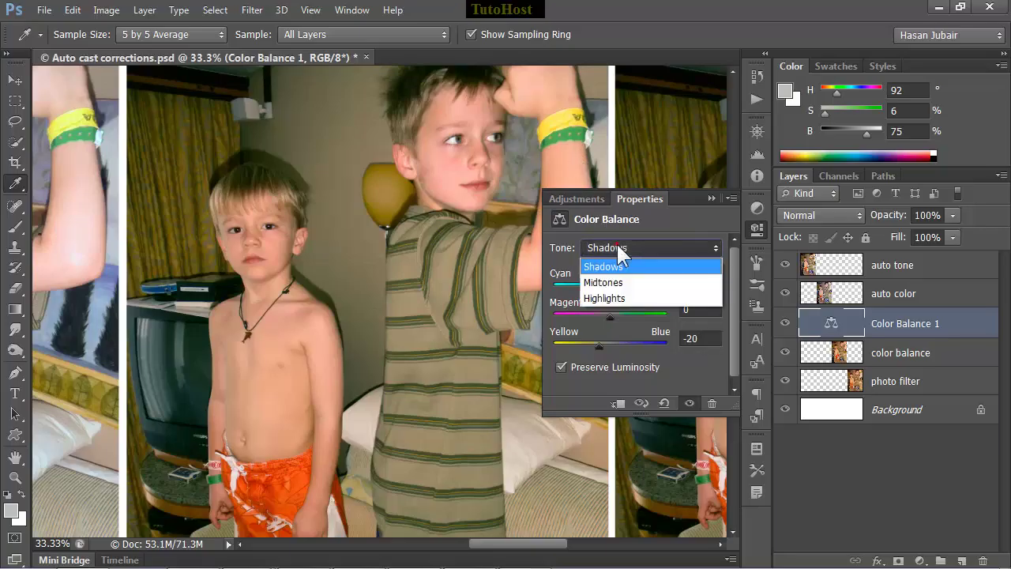
{"action": "left_click", "coordinate": [609, 297]}
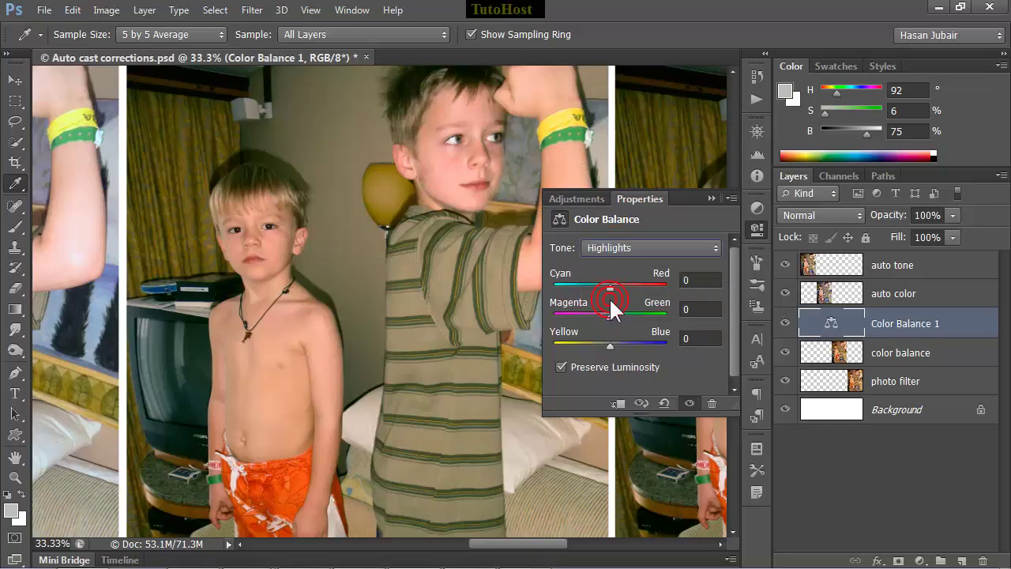
{"action": "left_click", "coordinate": [685, 281]}
{"action": "type", "text": "-20"}
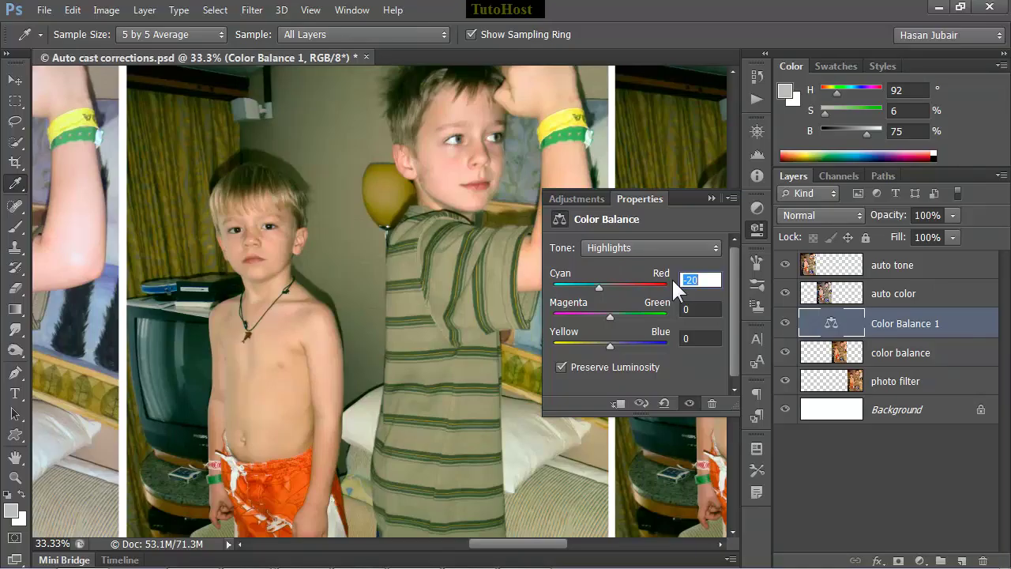
{"action": "left_click", "coordinate": [695, 338]}
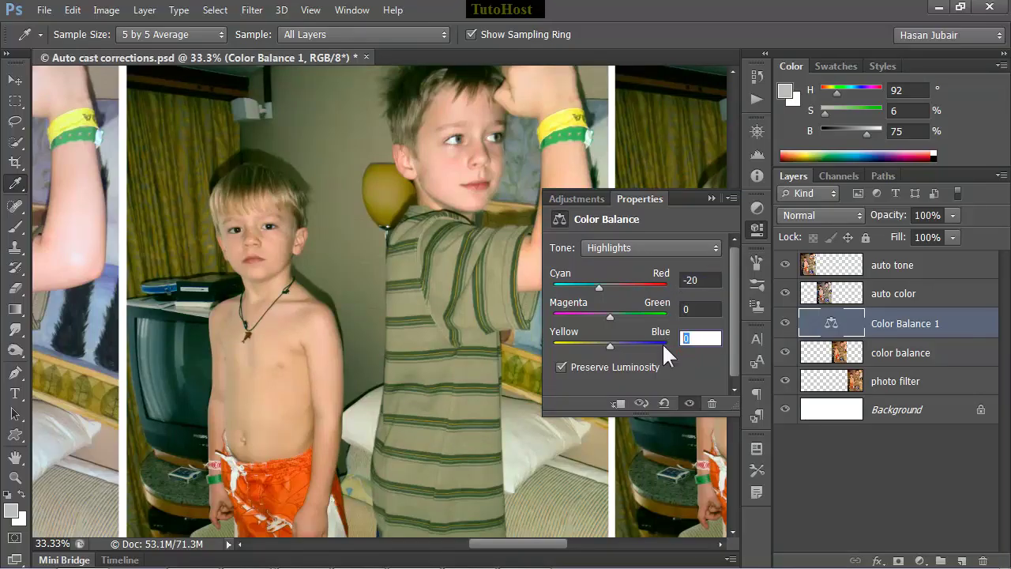
{"action": "key", "text": "shift+Up"}
{"action": "key", "text": "shift+Up"}
Step: Retune the midtone Cyan/Red to -40 and close the Color Balance properties
{"action": "left_click", "coordinate": [651, 248]}
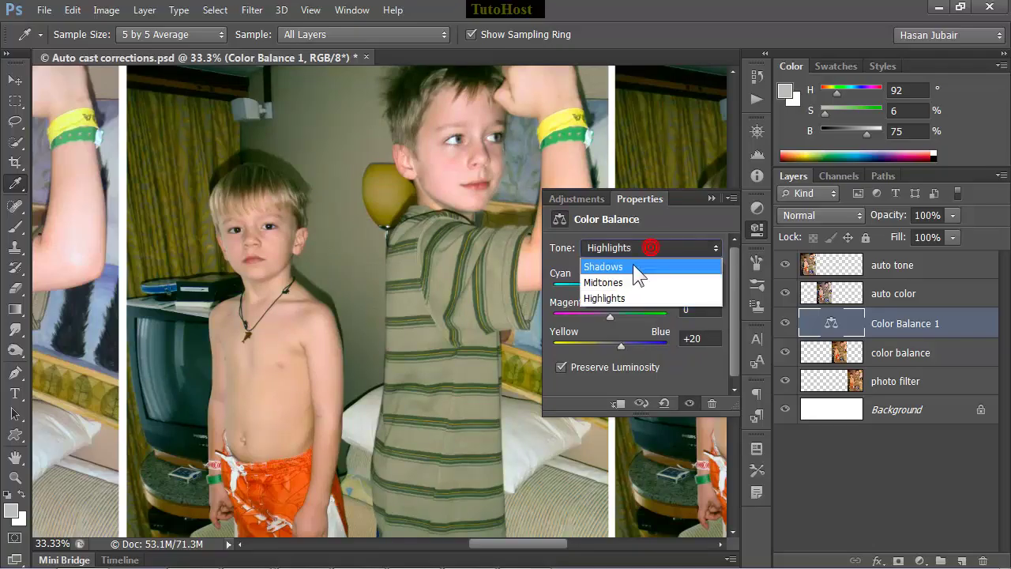
{"action": "left_click", "coordinate": [636, 281]}
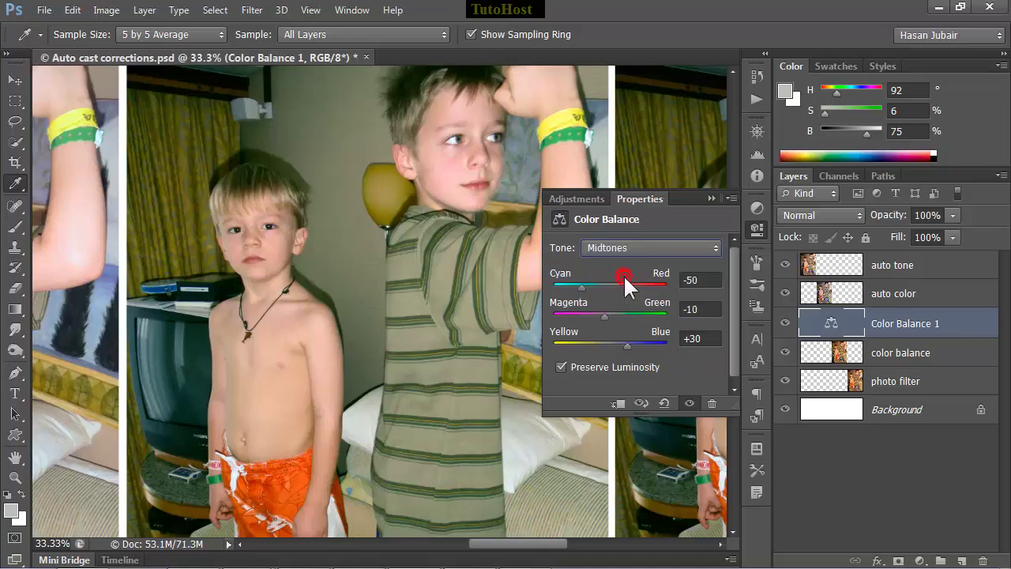
{"action": "left_click", "coordinate": [710, 282]}
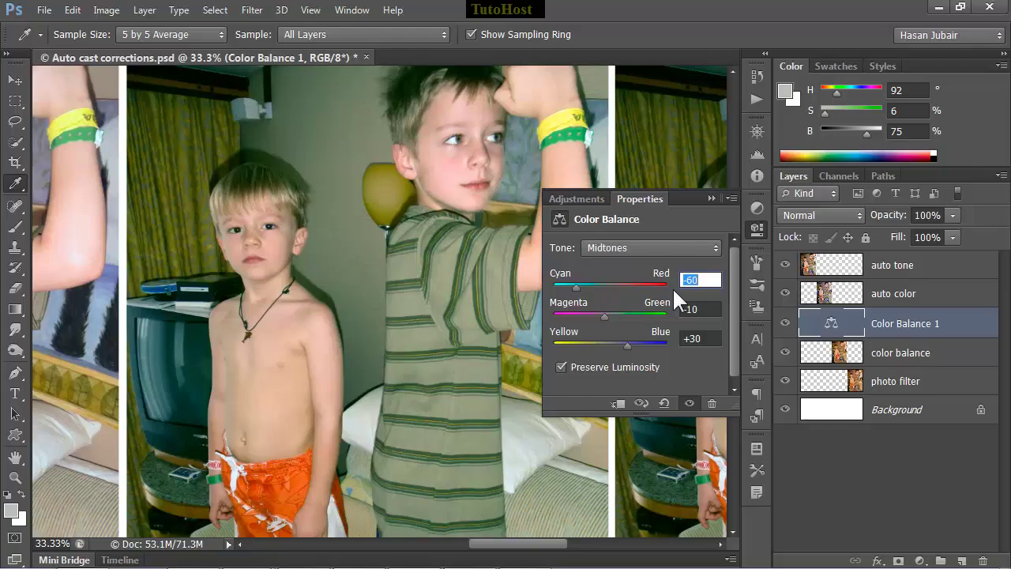
{"action": "key", "text": "shift+Up"}
{"action": "left_click", "coordinate": [712, 198]}
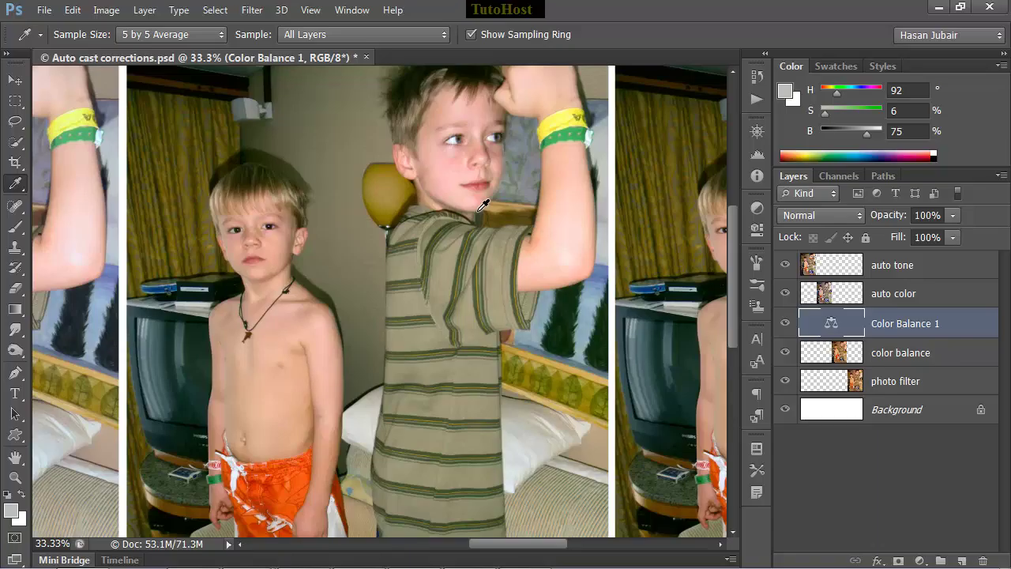
{"action": "left_click", "coordinate": [786, 325]}
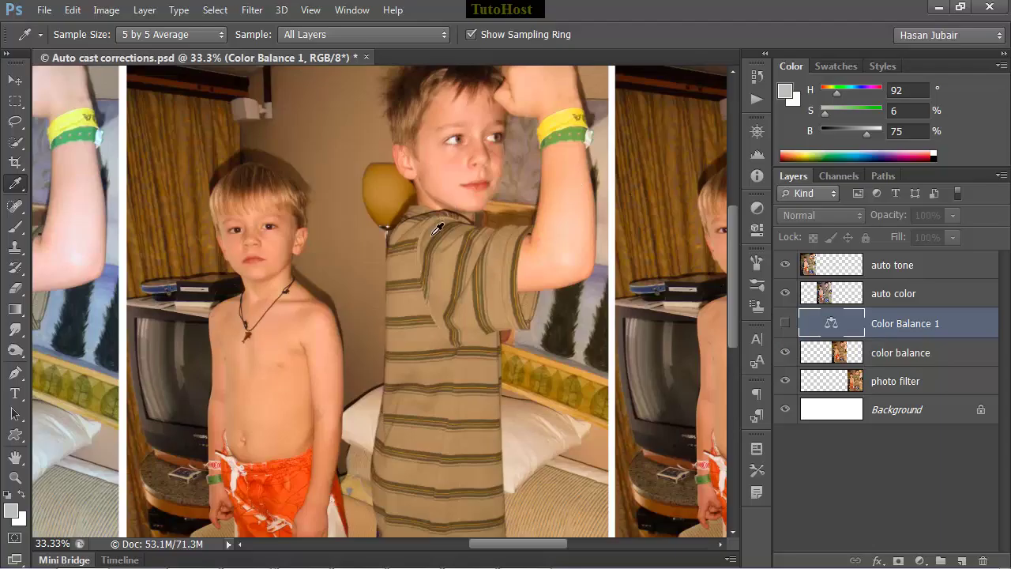
{"action": "left_click", "coordinate": [786, 325]}
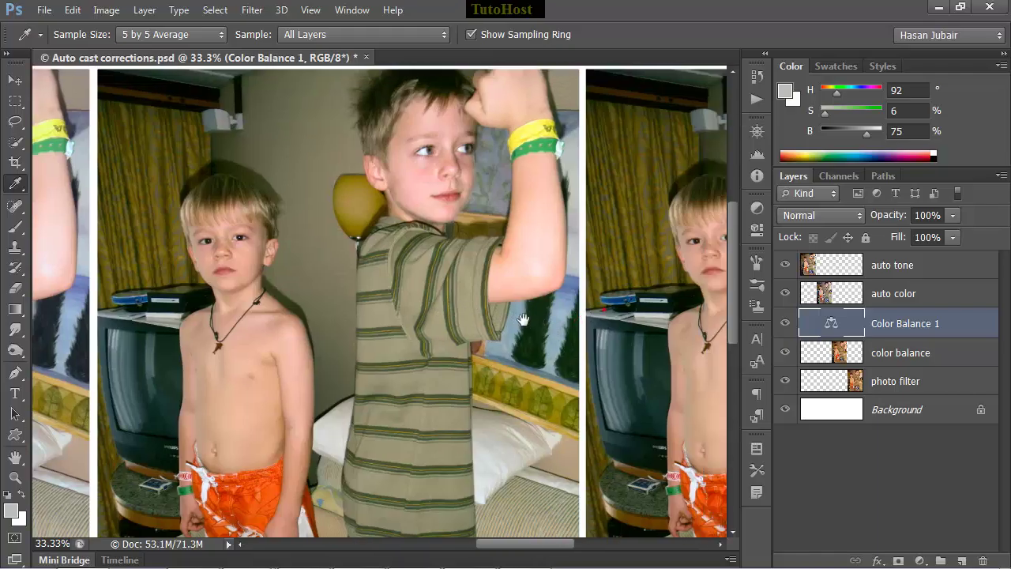
{"action": "mouse_move", "coordinate": [604, 310]}
{"action": "left_mouse_down"}
{"action": "mouse_move", "coordinate": [372, 295]}
{"action": "mouse_move", "coordinate": [434, 277]}
{"action": "left_mouse_up"}
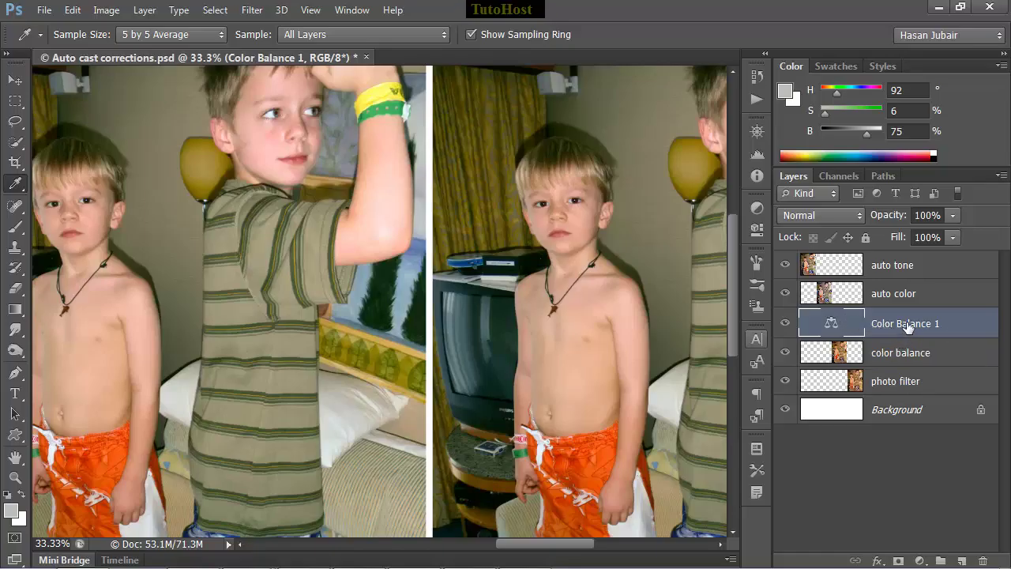
Step: Set the Color Balance 1 layer's blend mode to Color
{"action": "left_click_drag", "start_coordinate": [903, 335], "coordinate": [925, 332]}
{"action": "left_click", "coordinate": [925, 336], "text": "alt"}
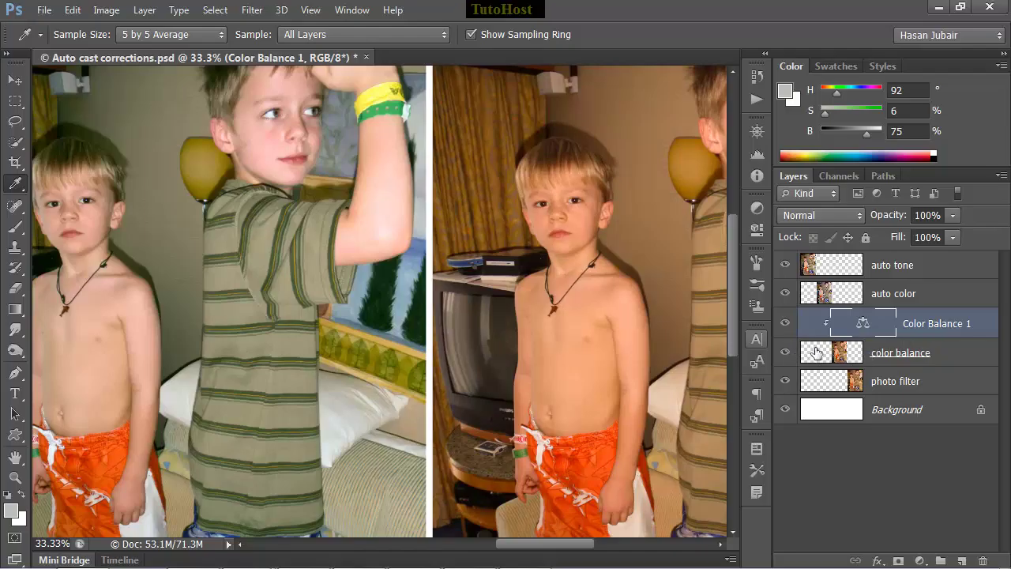
{"action": "left_click_drag", "start_coordinate": [316, 249], "coordinate": [431, 275]}
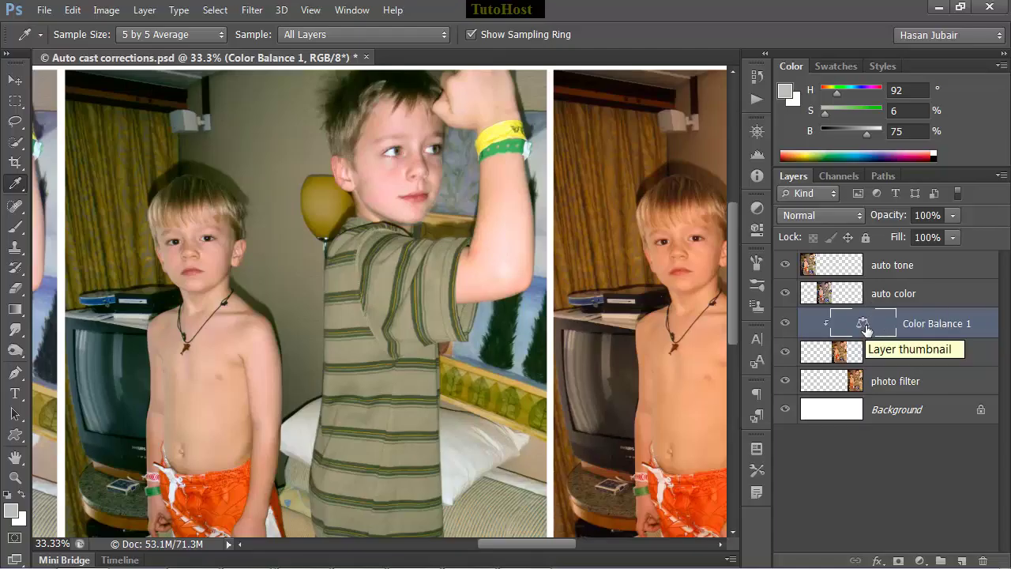
{"action": "left_click", "coordinate": [826, 215]}
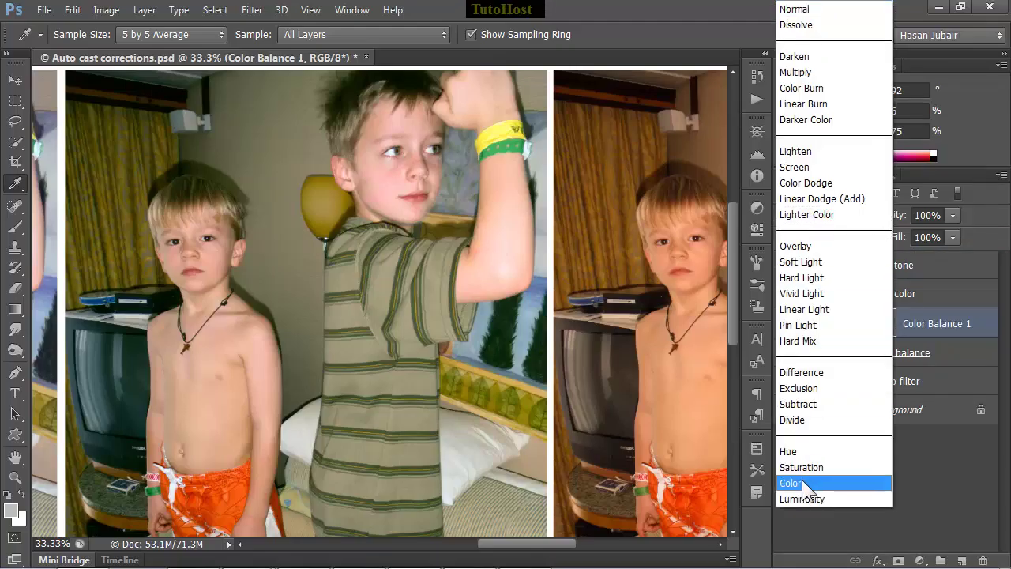
{"action": "left_click", "coordinate": [802, 480]}
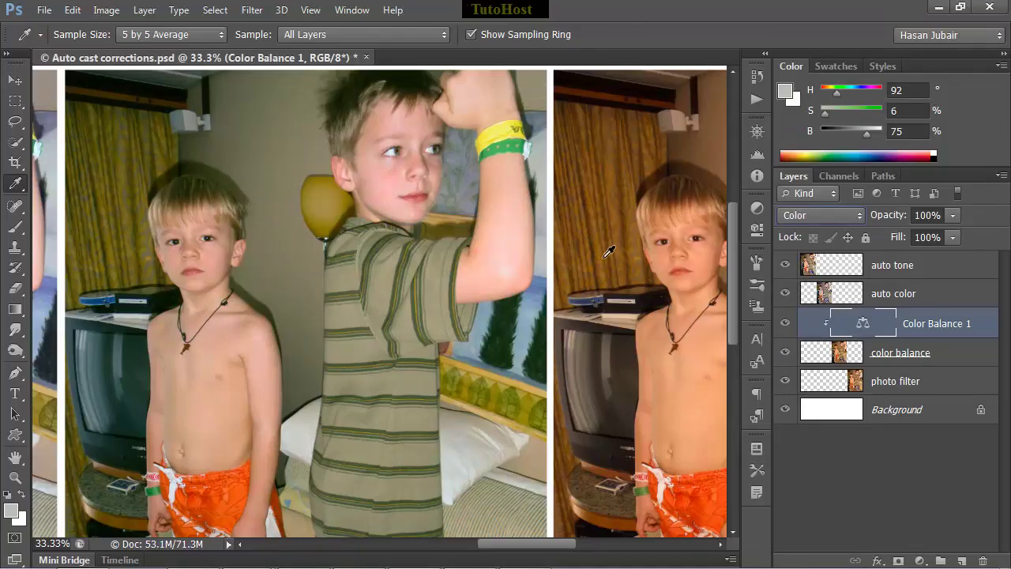
Step: Add a Photo Filter adjustment layer above the photo filter layer
{"action": "left_click", "coordinate": [906, 387]}
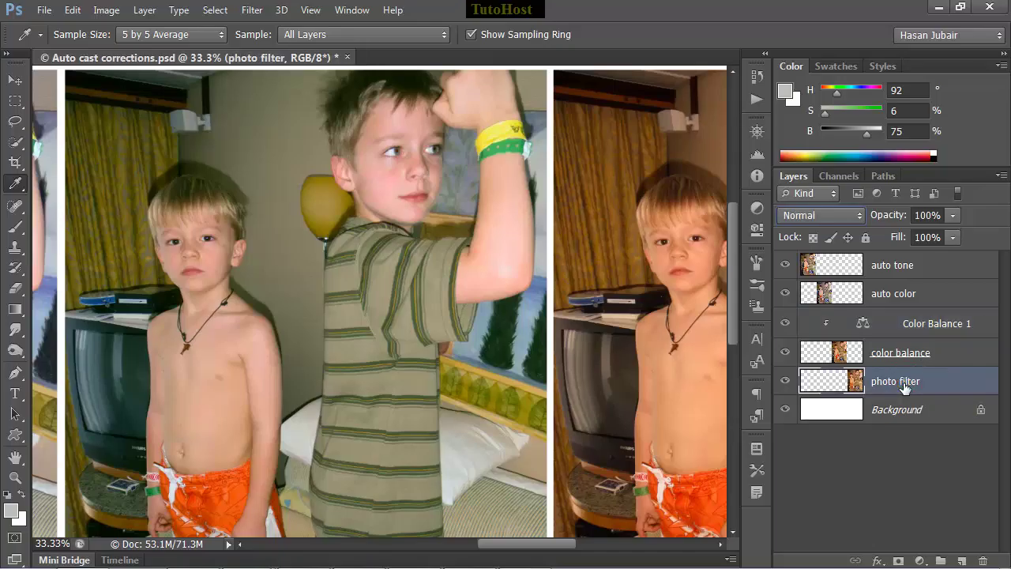
{"action": "left_click", "coordinate": [758, 205]}
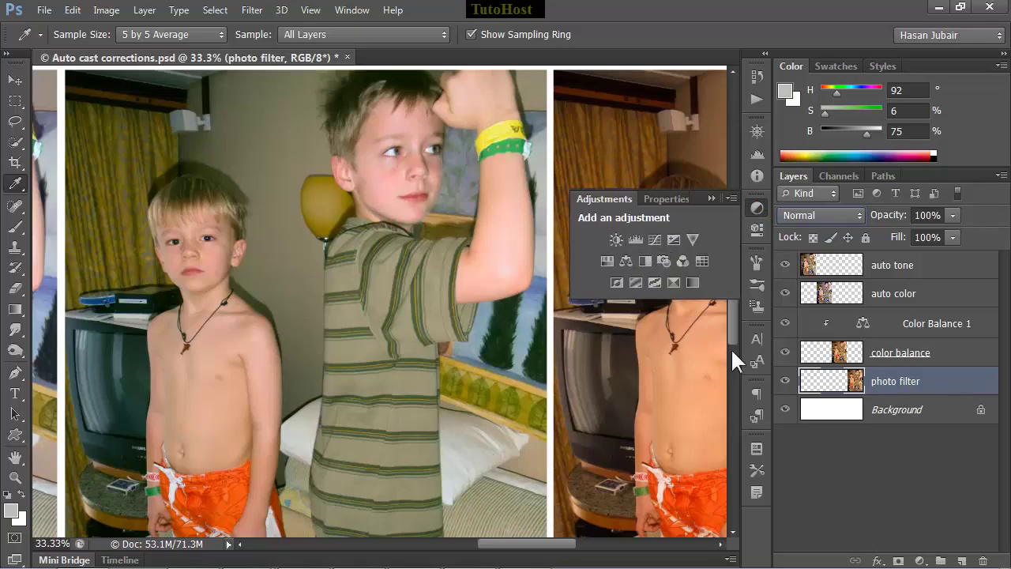
{"action": "left_click", "coordinate": [751, 202]}
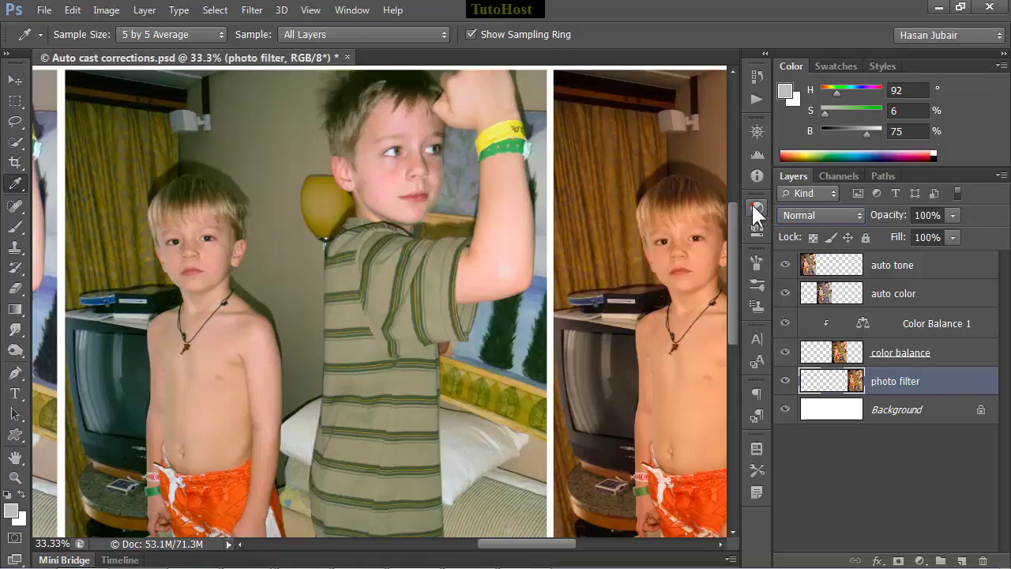
{"action": "left_click", "coordinate": [921, 561]}
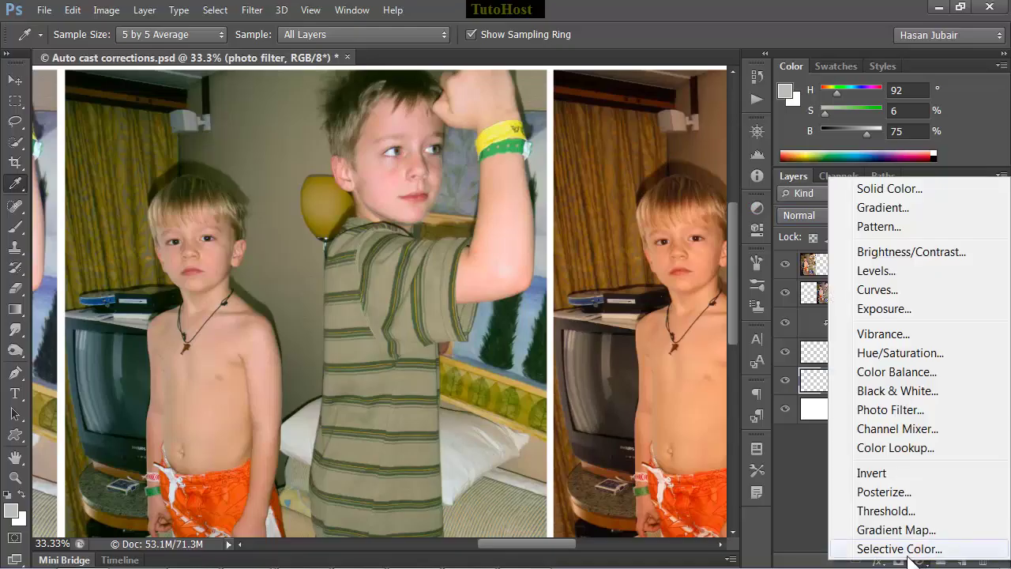
{"action": "left_click", "coordinate": [904, 410]}
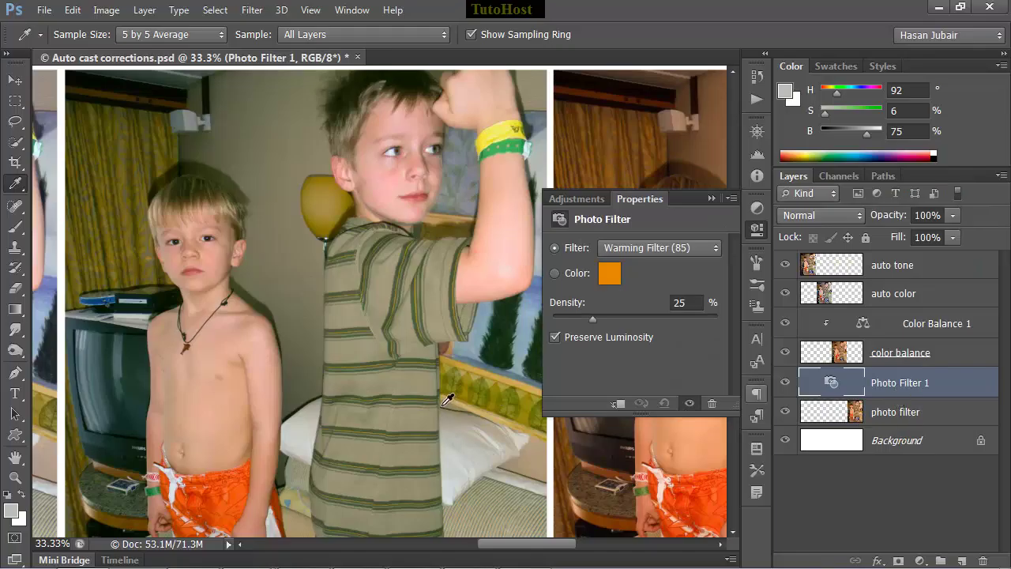
Step: Sample the younger boy's skin tone as the foreground colour
{"action": "mouse_move", "coordinate": [411, 406]}
{"action": "left_mouse_down"}
{"action": "mouse_move", "coordinate": [172, 365]}
{"action": "mouse_move", "coordinate": [166, 388]}
{"action": "left_mouse_up"}
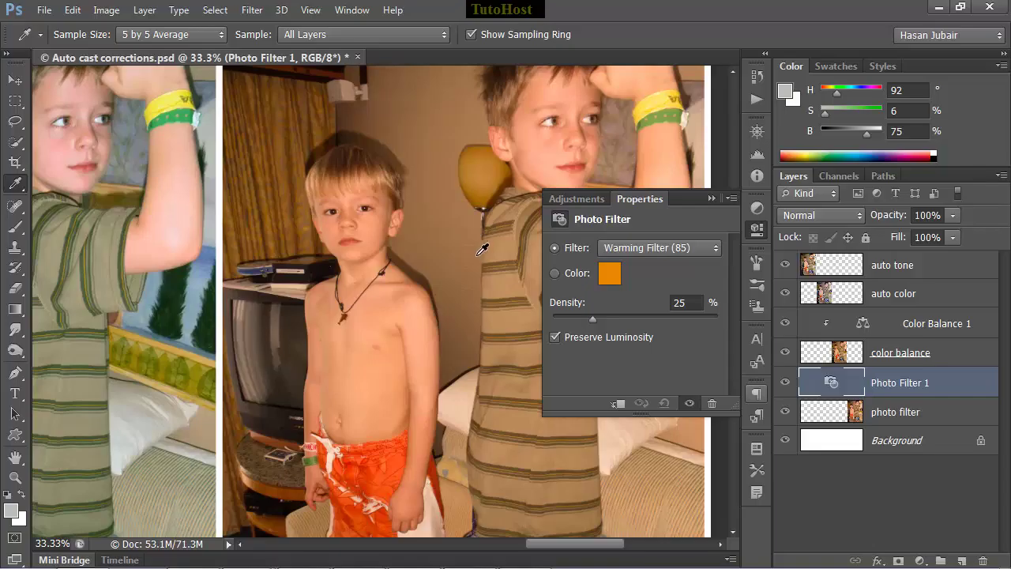
{"action": "left_click", "coordinate": [552, 271]}
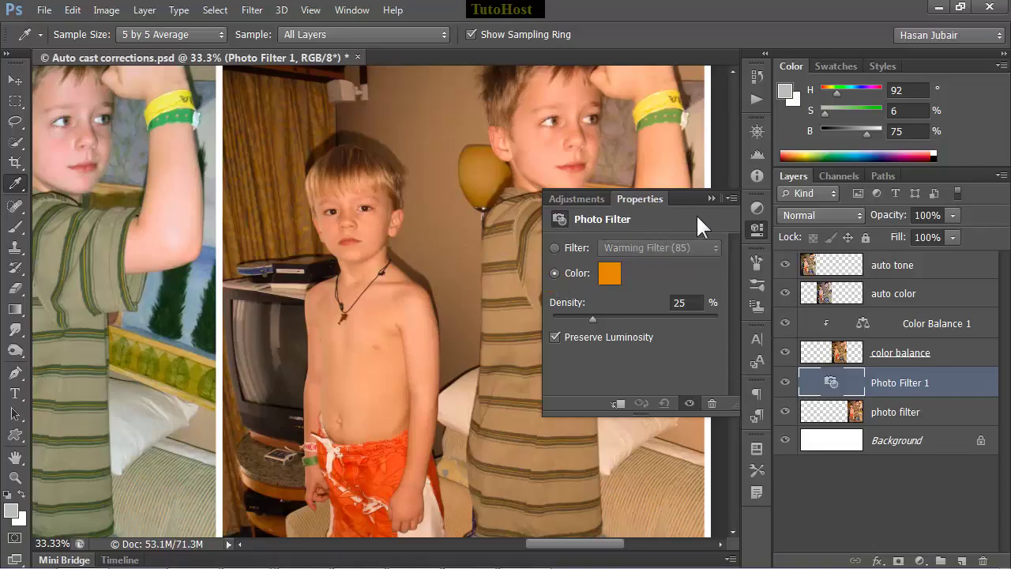
{"action": "left_click", "coordinate": [712, 198]}
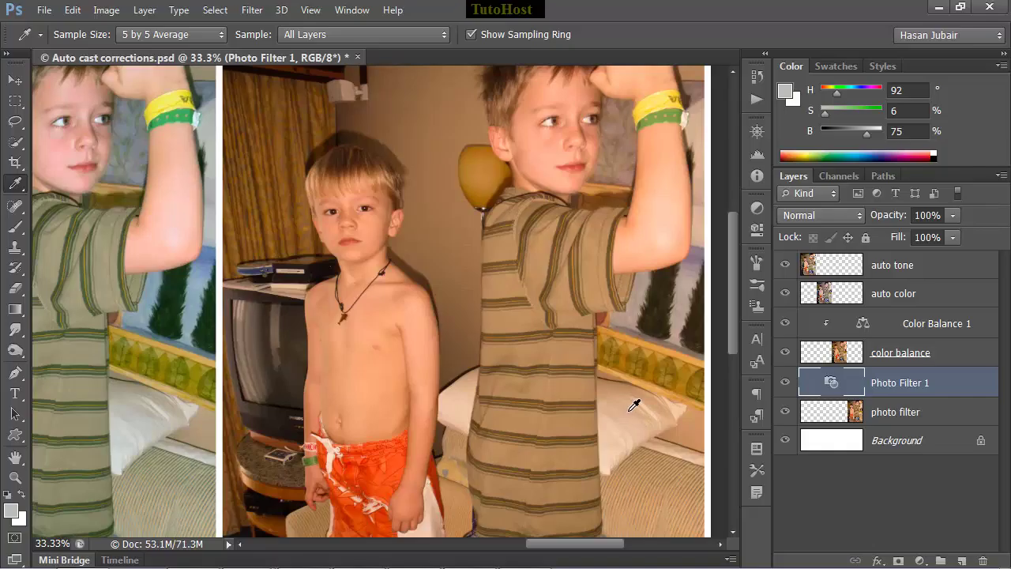
{"action": "left_click_drag", "start_coordinate": [633, 404], "coordinate": [633, 416]}
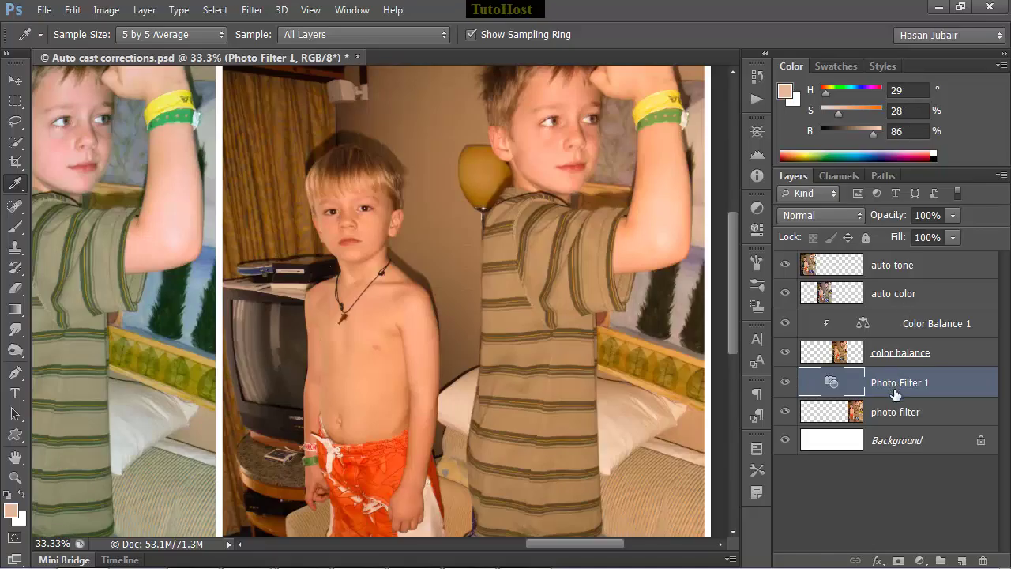
Step: Give Photo Filter 1 a custom light blue colour of H 212, S 28, B 100
{"action": "double_click", "coordinate": [837, 384]}
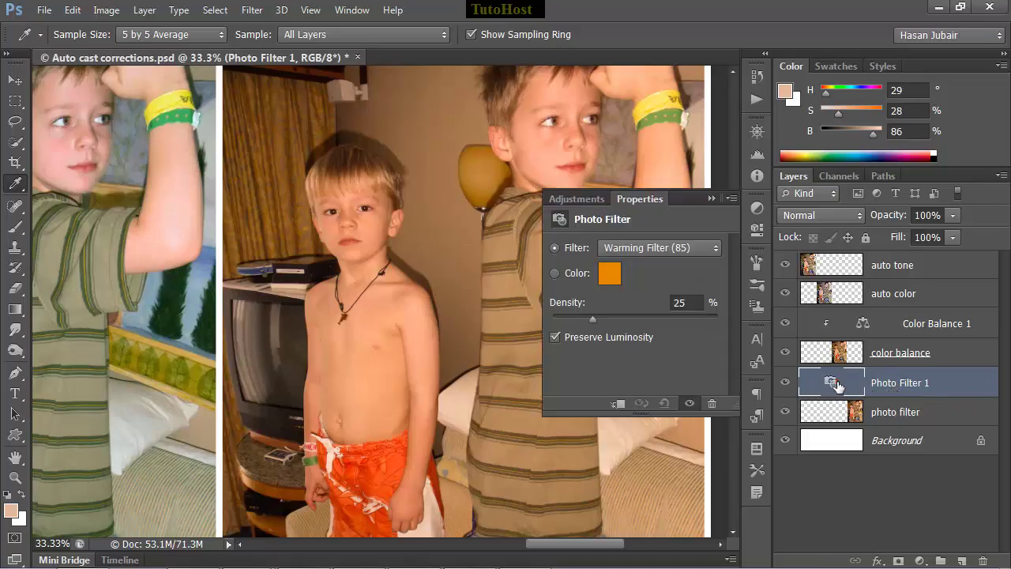
{"action": "left_click", "coordinate": [555, 273]}
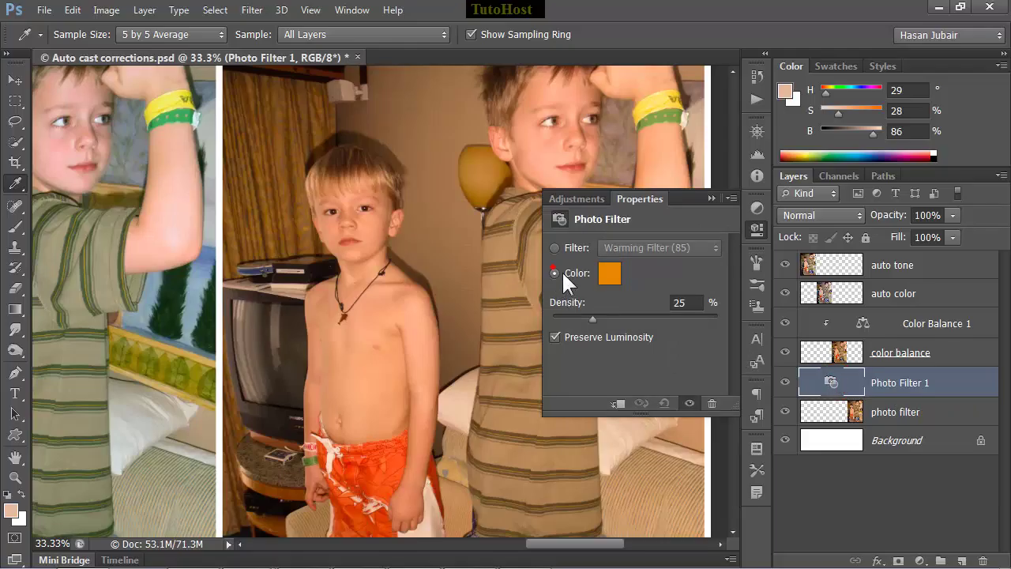
{"action": "left_click", "coordinate": [609, 274]}
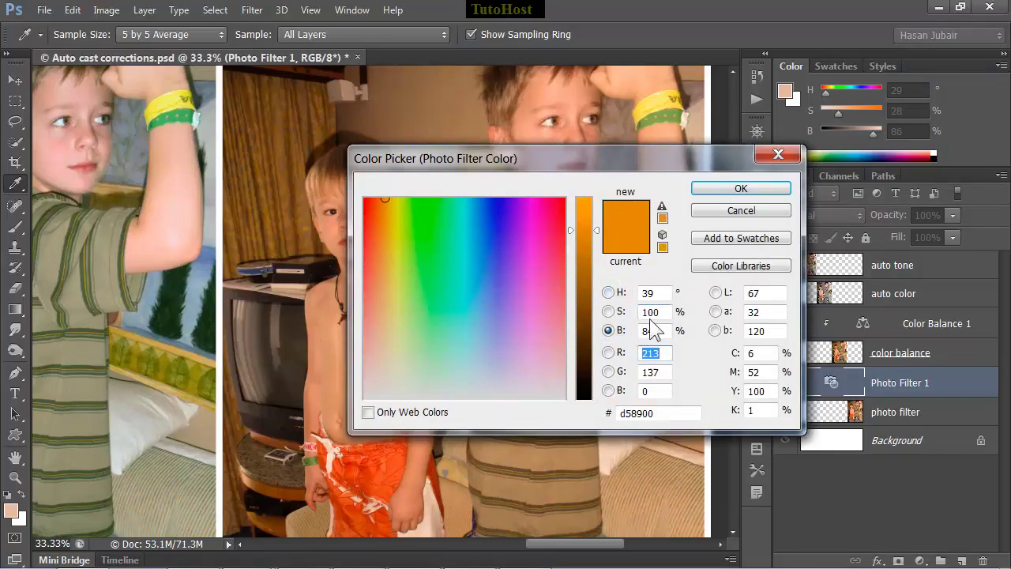
{"action": "left_click", "coordinate": [641, 332]}
{"action": "type", "text": "100"}
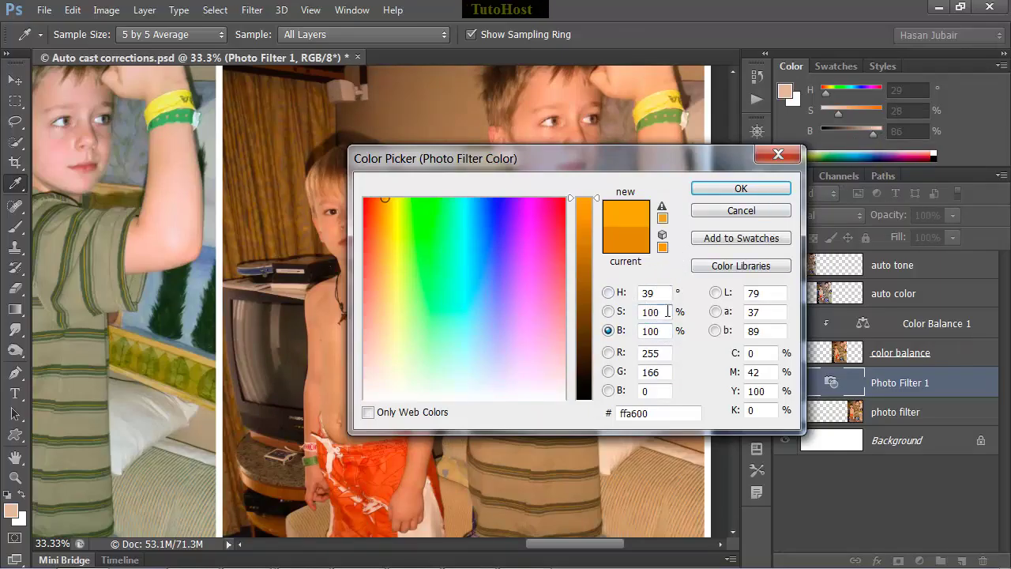
{"action": "left_click", "coordinate": [666, 310]}
{"action": "type", "text": "28"}
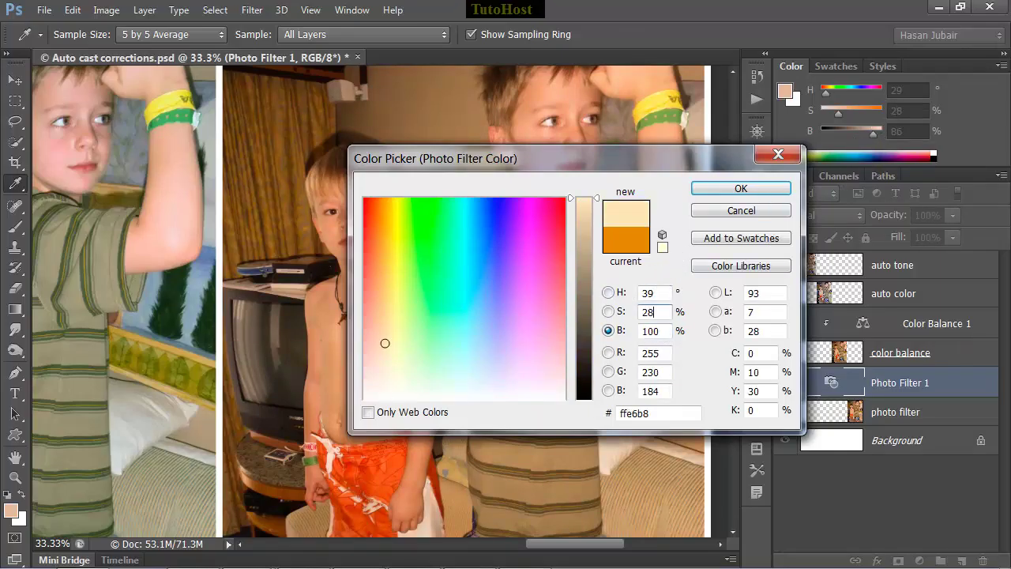
{"action": "double_click", "coordinate": [661, 293]}
{"action": "type", "text": "212"}
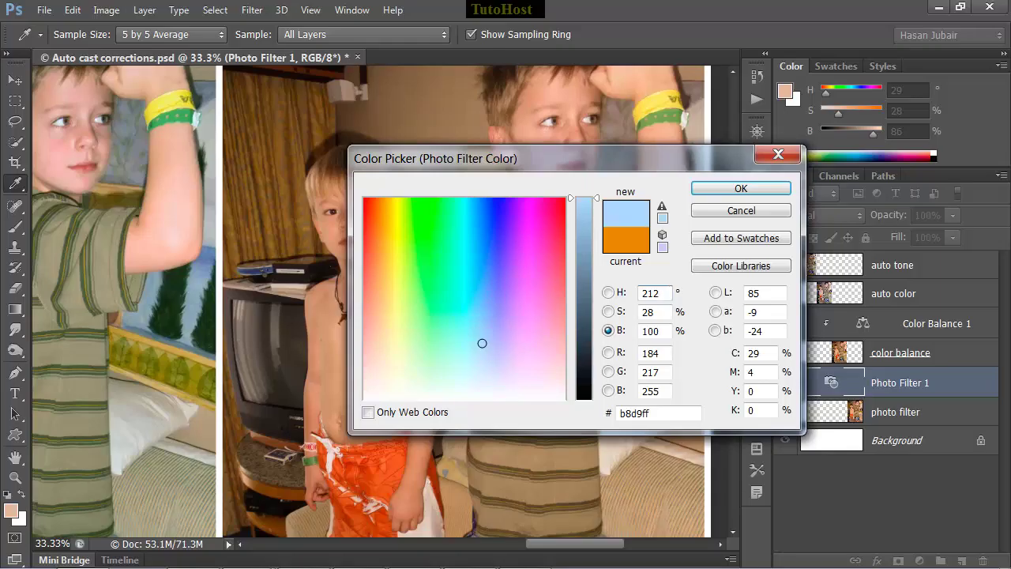
{"action": "left_click", "coordinate": [760, 191]}
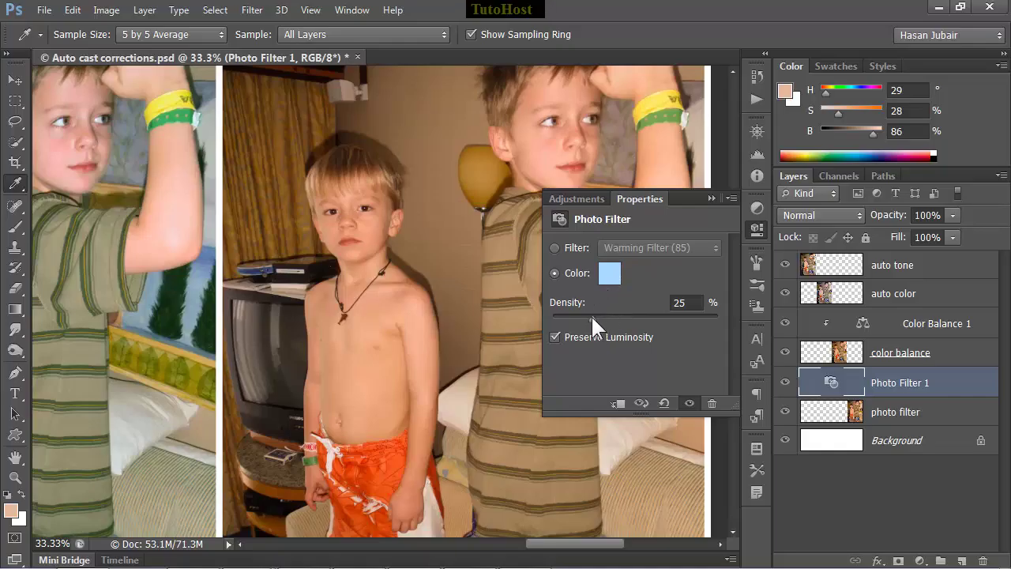
{"action": "left_click_drag", "start_coordinate": [591, 316], "coordinate": [684, 319]}
Step: Close the Photo Filter properties and toggle Photo Filter 1 off and on to compare
{"action": "left_click", "coordinate": [712, 197]}
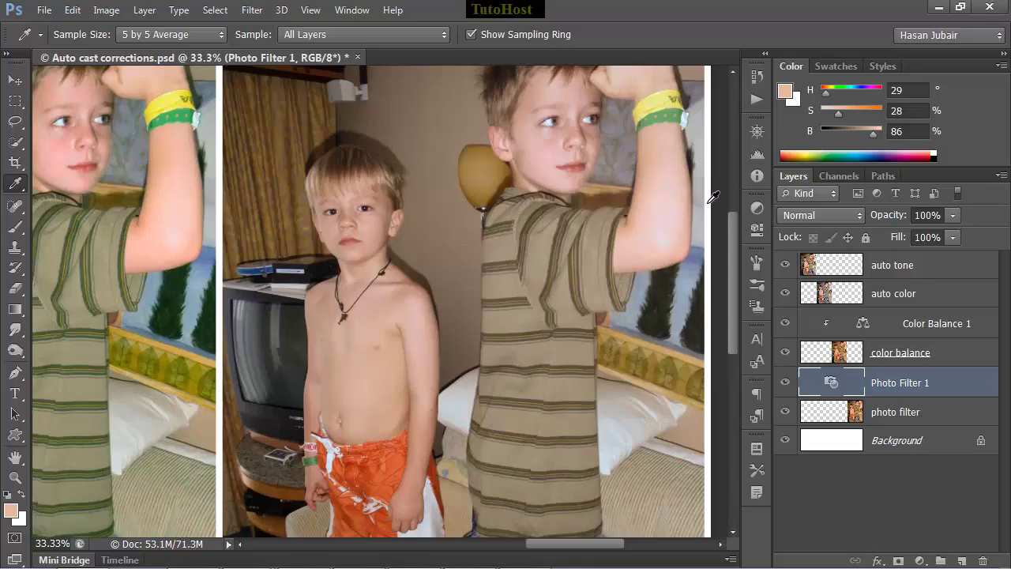
{"action": "left_click", "coordinate": [785, 384]}
{"action": "left_click", "coordinate": [785, 383]}
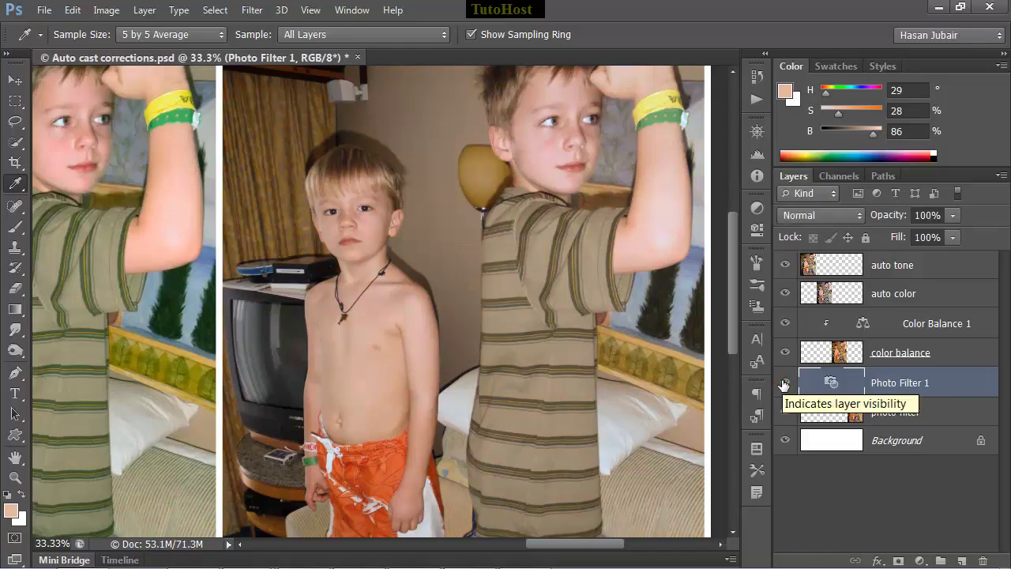